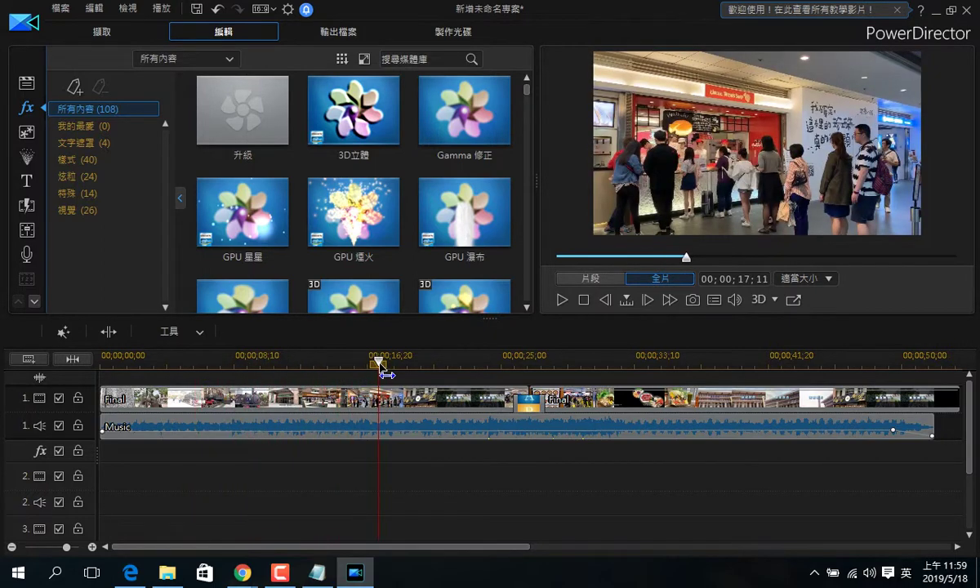
Split the video clip on track 1 at 00;00;16;16, where the shop queue scene starts
scroll(407, 363, "up", 2)
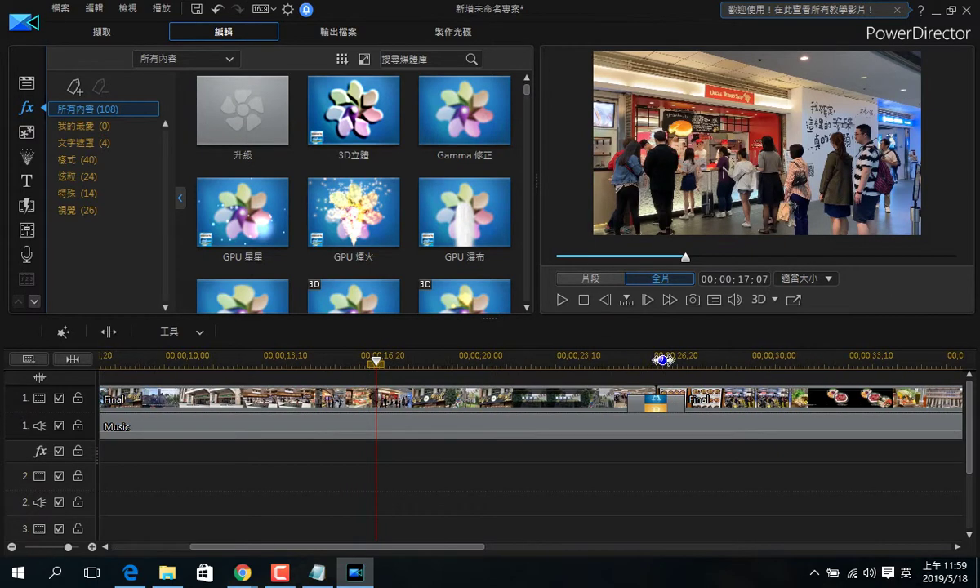
scroll(441, 361, "up", 3)
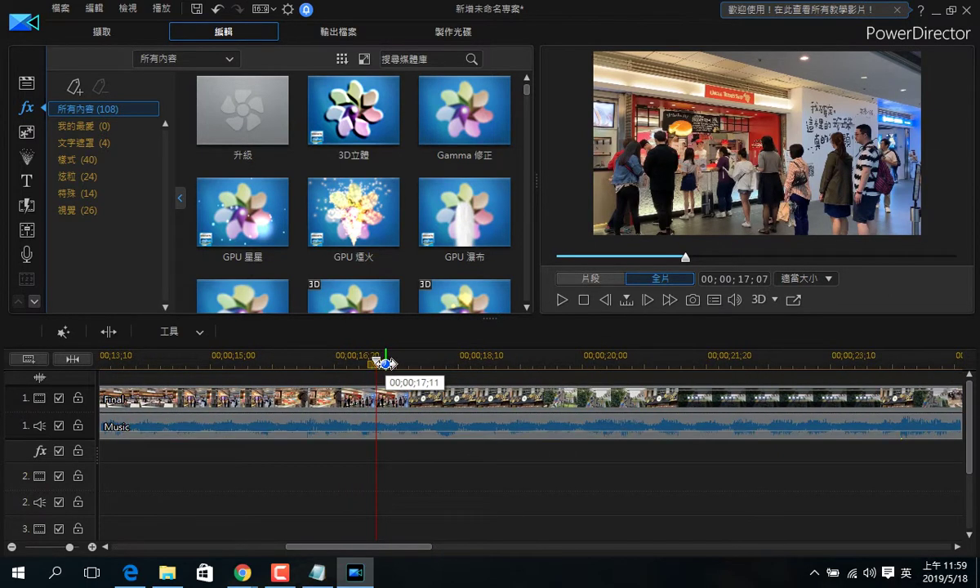
left_click_drag(383, 374, 291, 366)
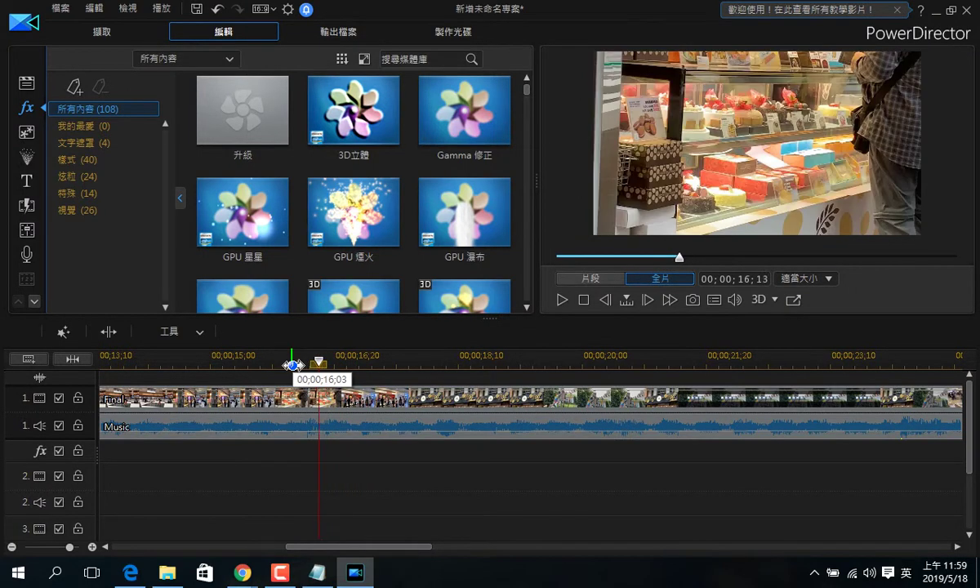
key("Right")
key("Right")
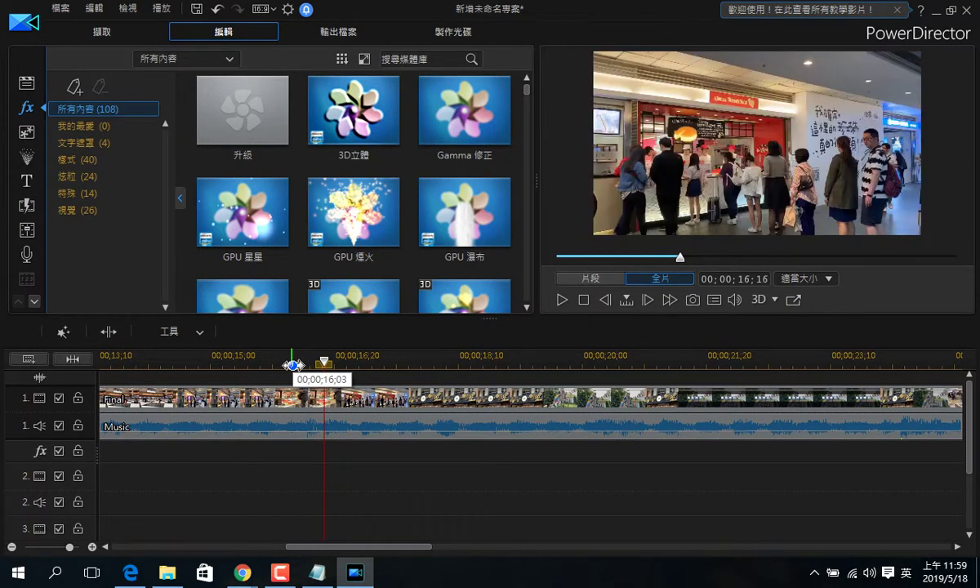
left_click(388, 395)
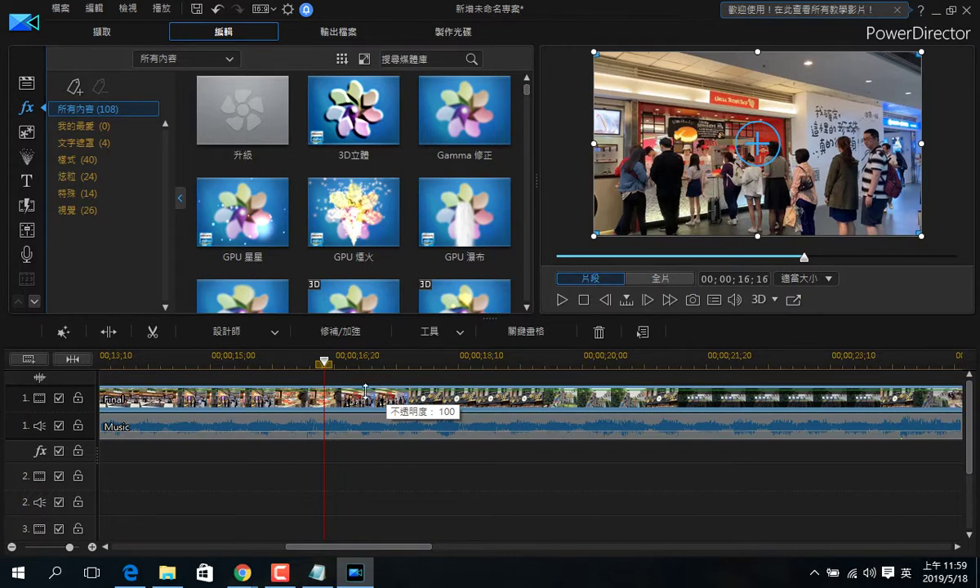
right_click(367, 391)
left_click(408, 334)
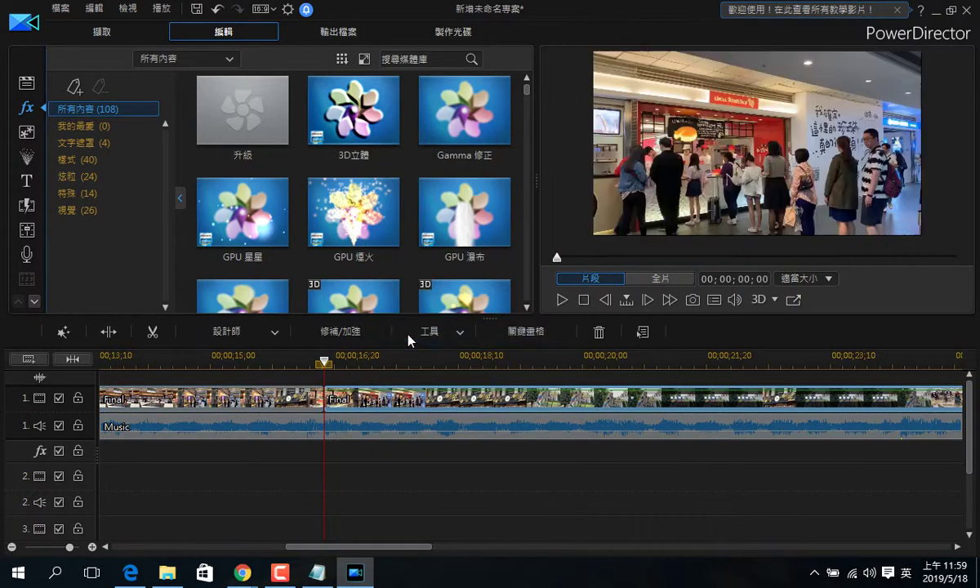
Split the second video clip on track 1 at 00;00;17;18, where the clock scene starts
left_click_drag(326, 364, 413, 374)
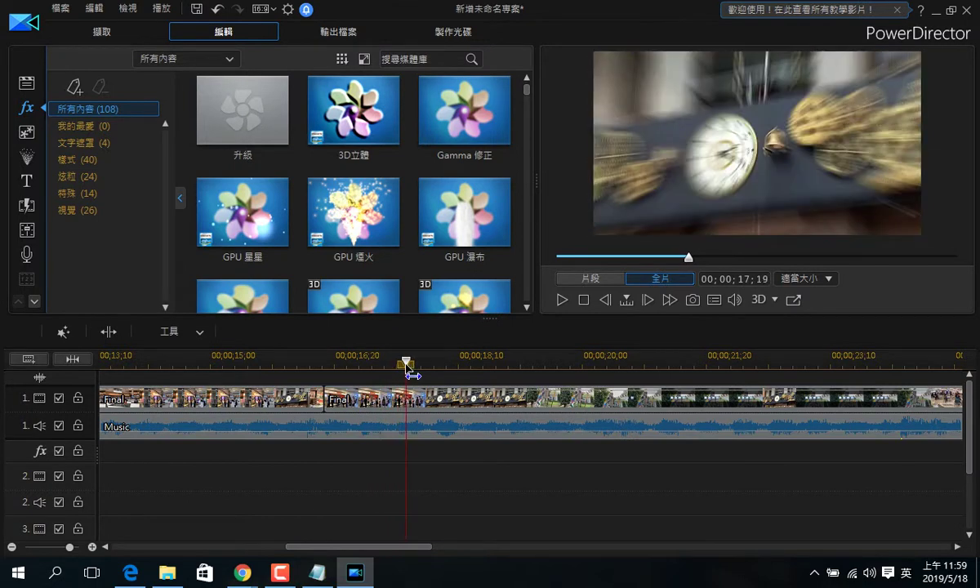
left_click(335, 391)
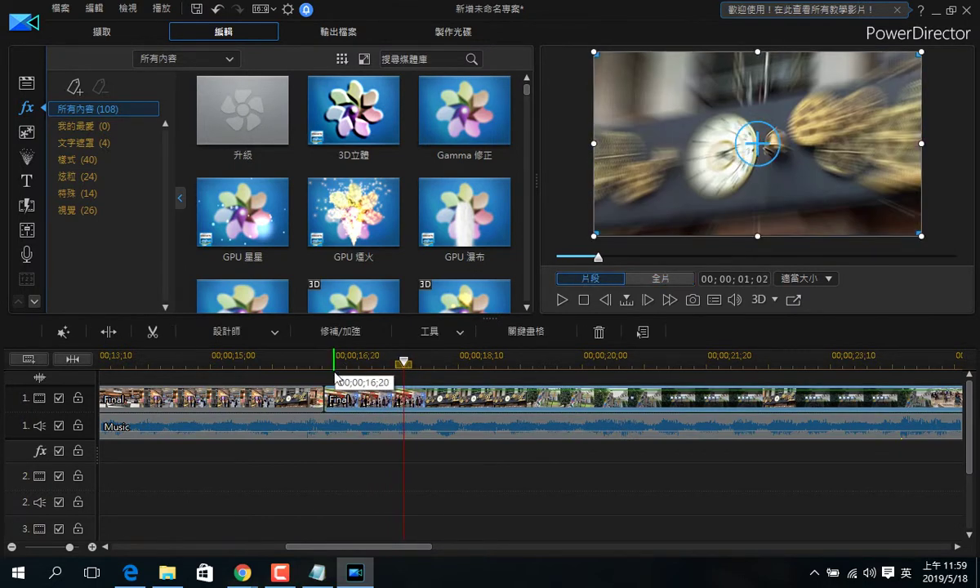
right_click(380, 400)
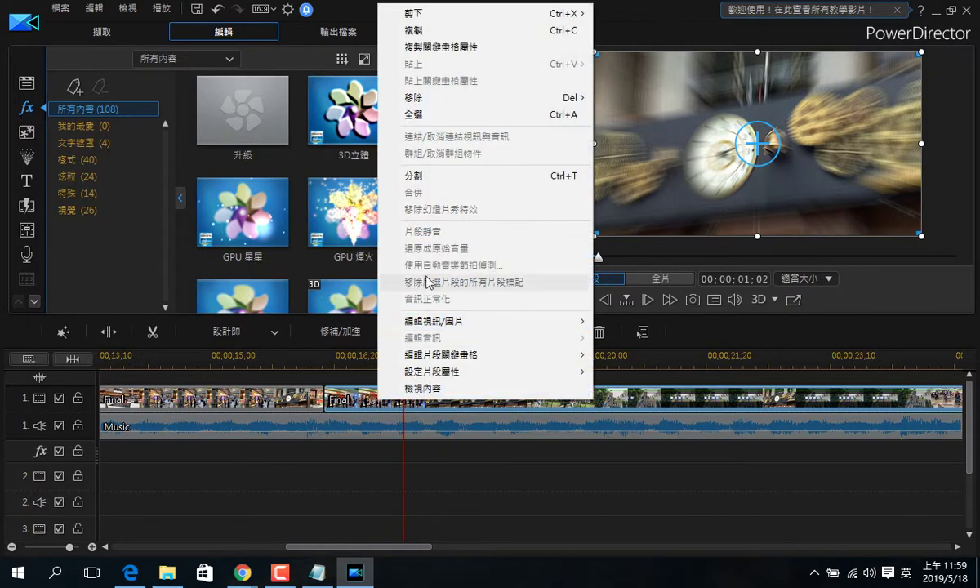
left_click(431, 179)
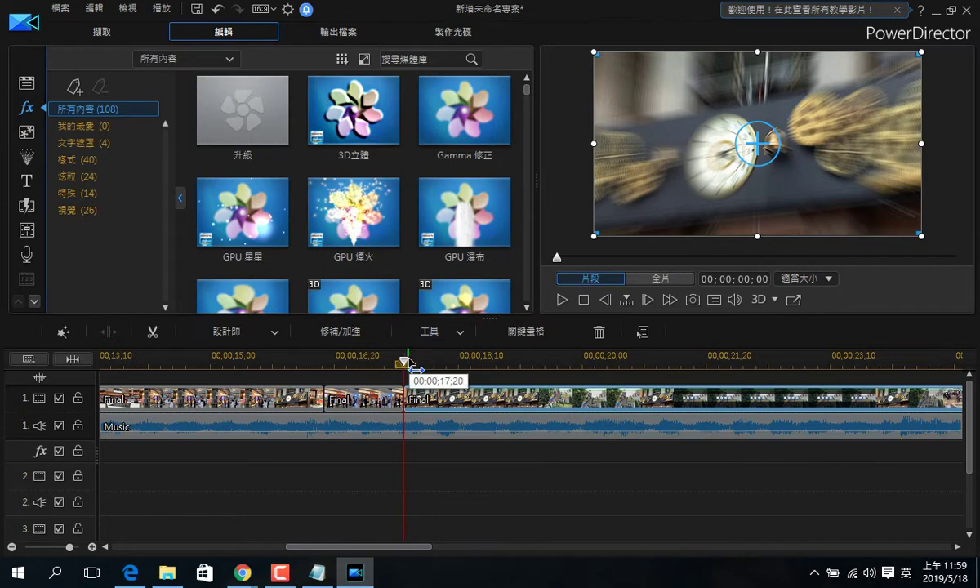
Add the GPU 煙火 effect to the fx track, starting at 00;00;16;16 under the short shop queue clip
left_click_drag(403, 365, 357, 382)
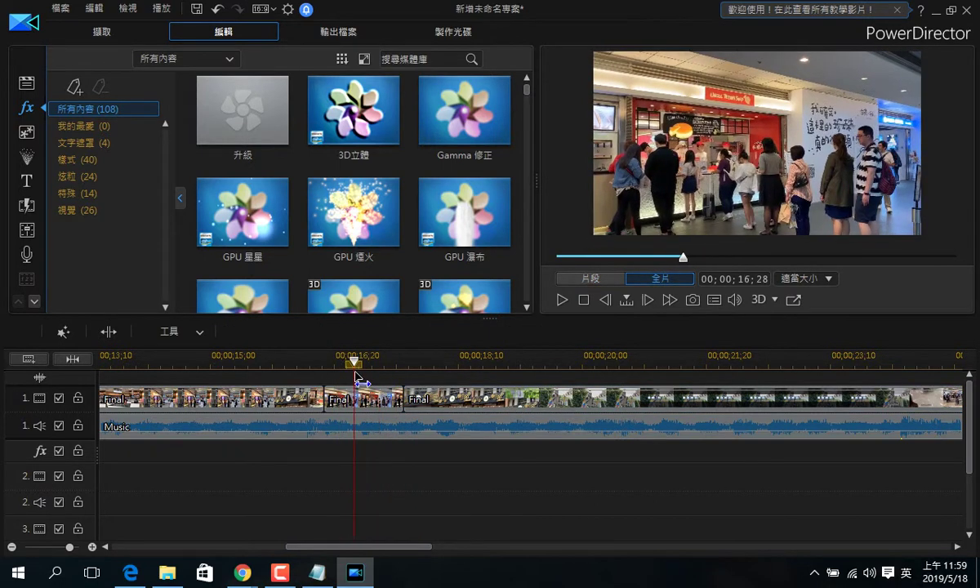
left_click(357, 397)
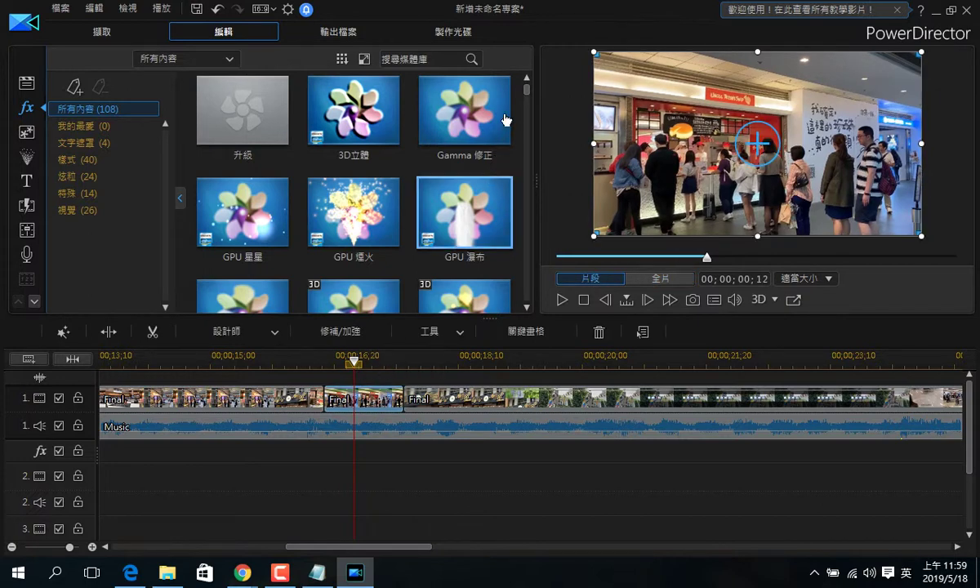
scroll(530, 102, "down", 1)
scroll(529, 98, "down", 1)
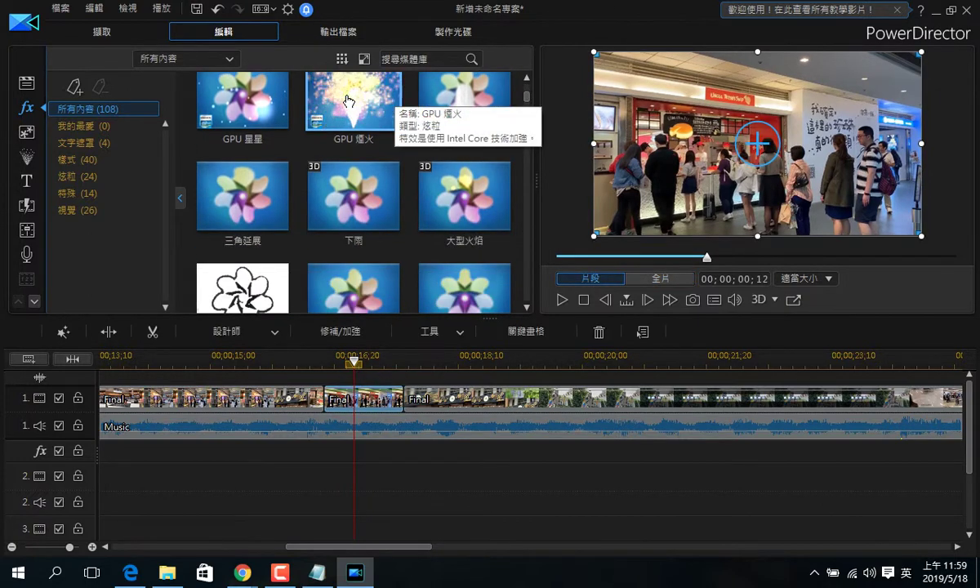
left_click_drag(346, 107, 326, 459)
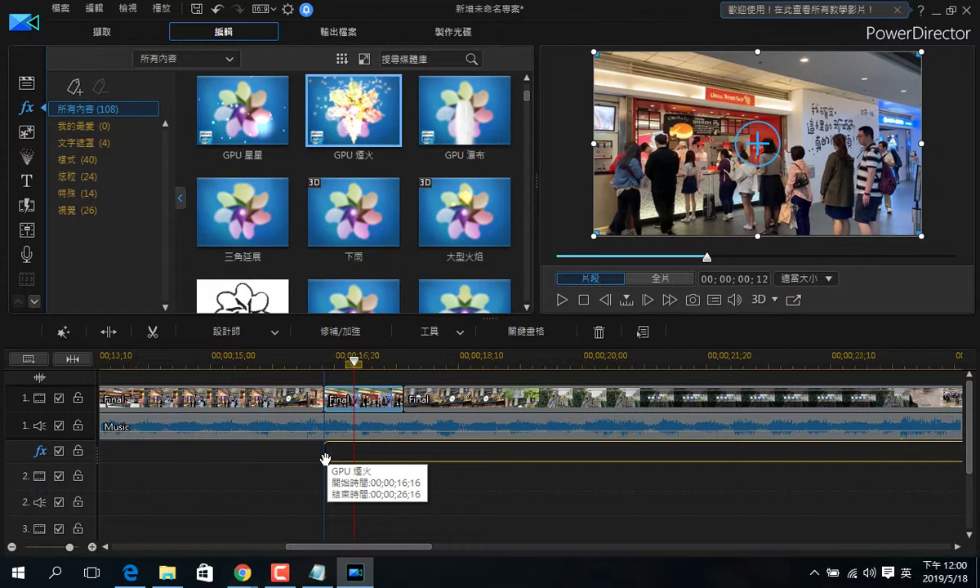
left_click_drag(326, 459, 326, 459)
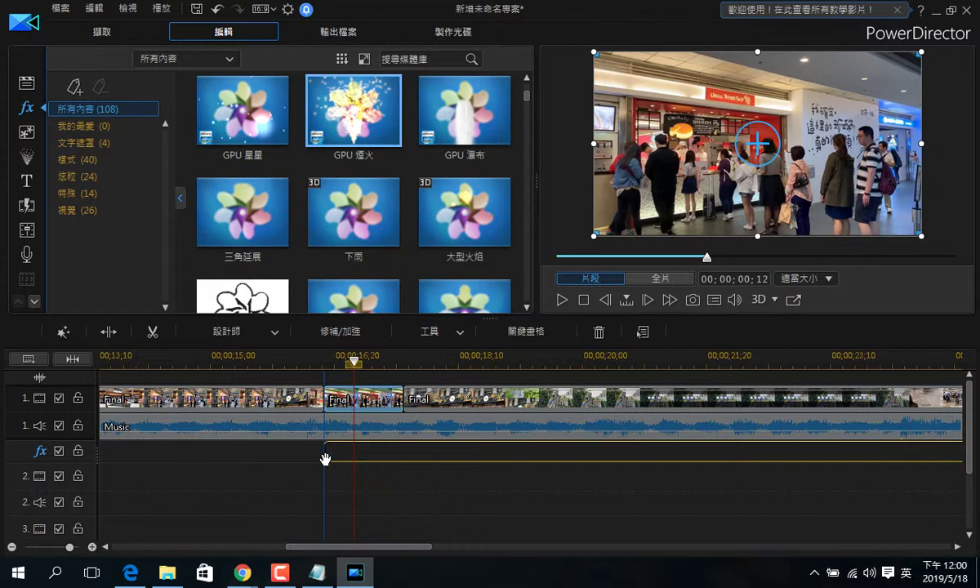
left_click_drag(326, 459, 326, 459)
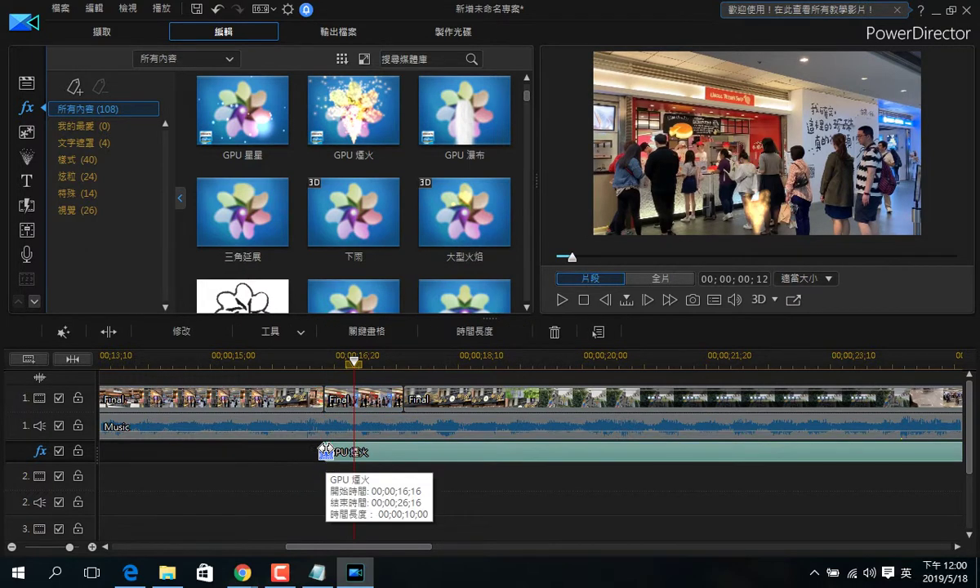
Split the GPU 煙火 effect at 00;00;17;18 and delete the part after the short clip
left_click_drag(362, 361, 403, 373)
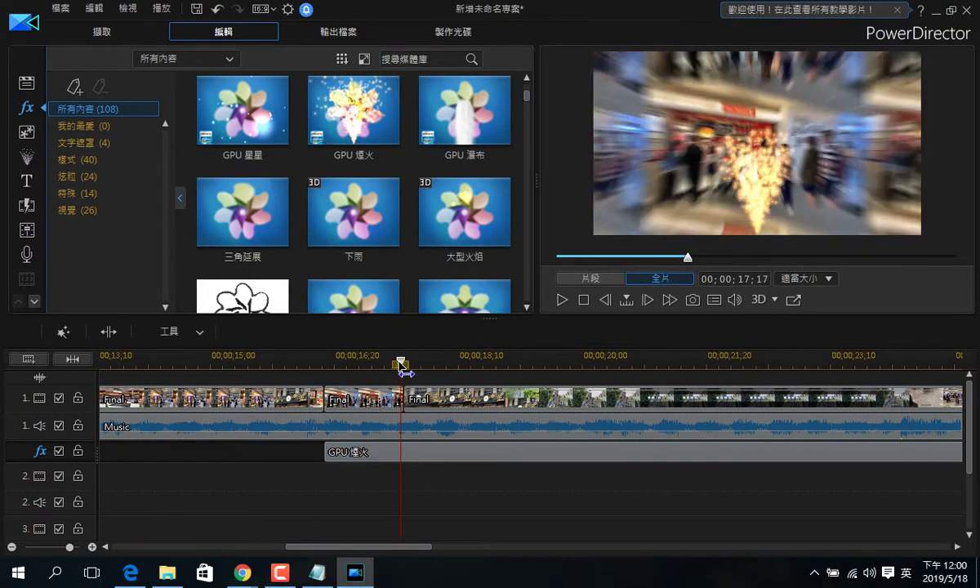
left_click(406, 452)
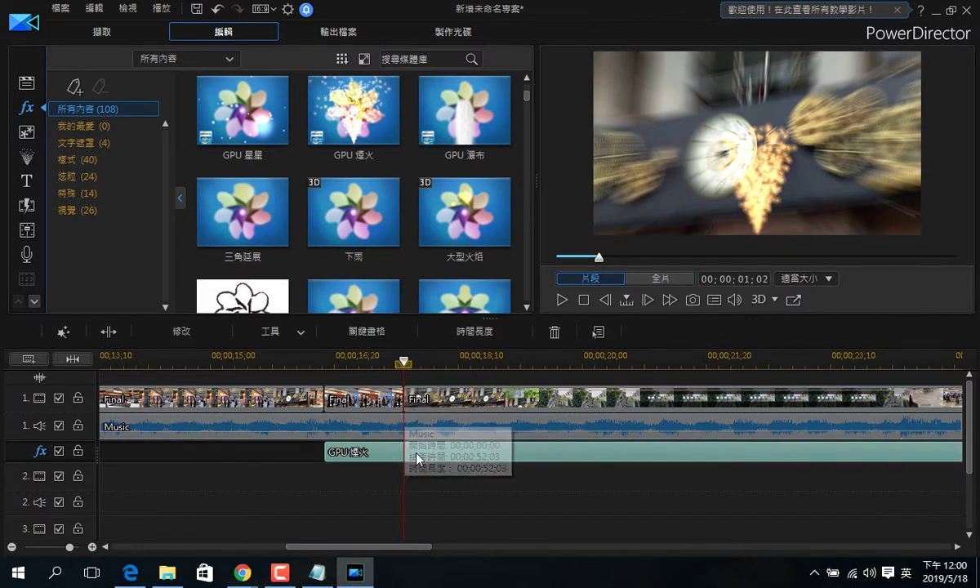
right_click(416, 459)
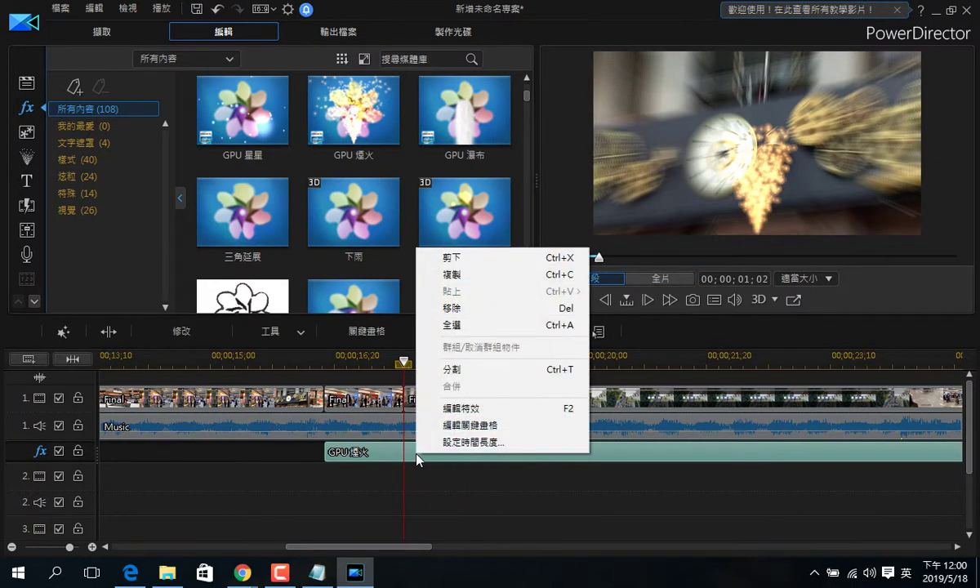
left_click(433, 369)
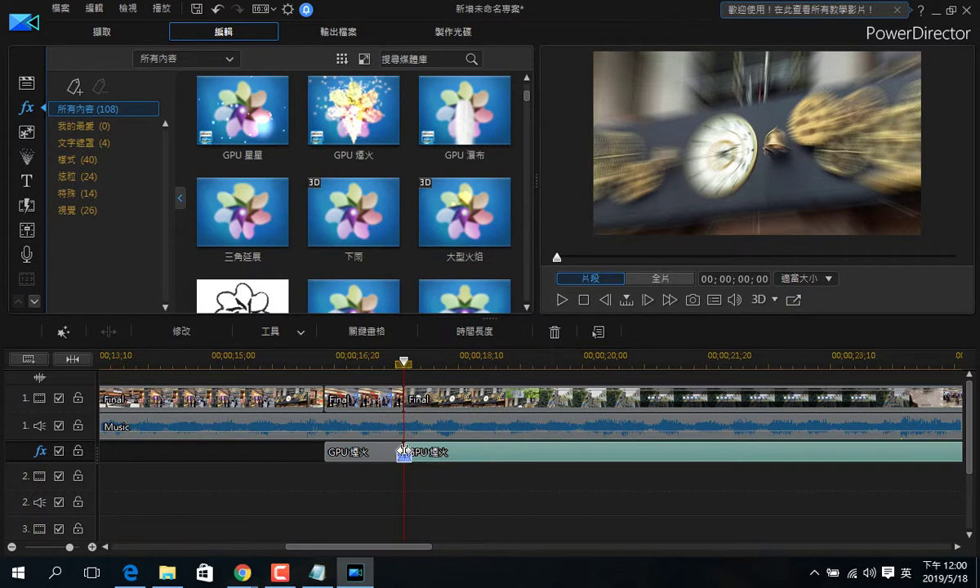
key("Delete")
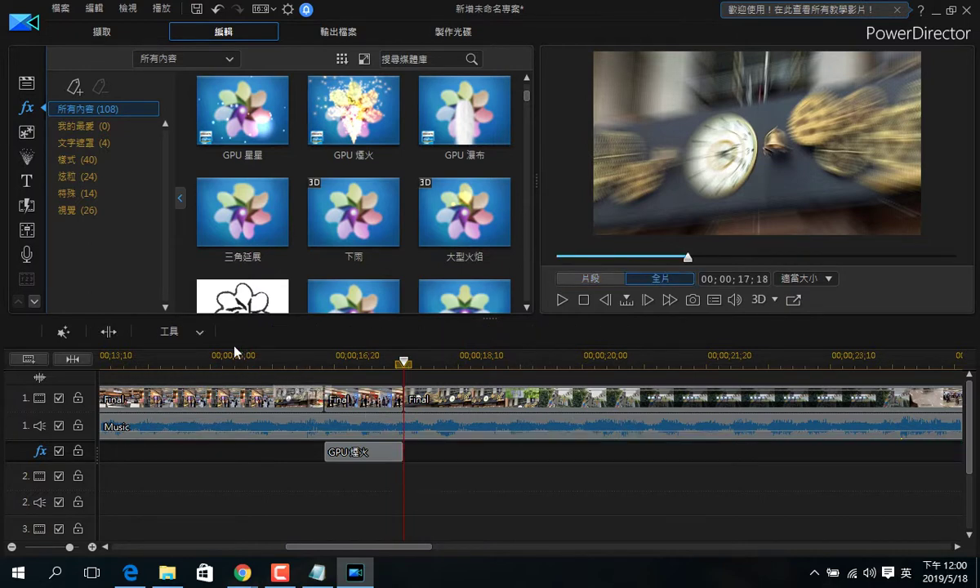
Play back the GPU 煙火 section from 00;00;15;20 and look through further effects in the library
left_click(259, 362)
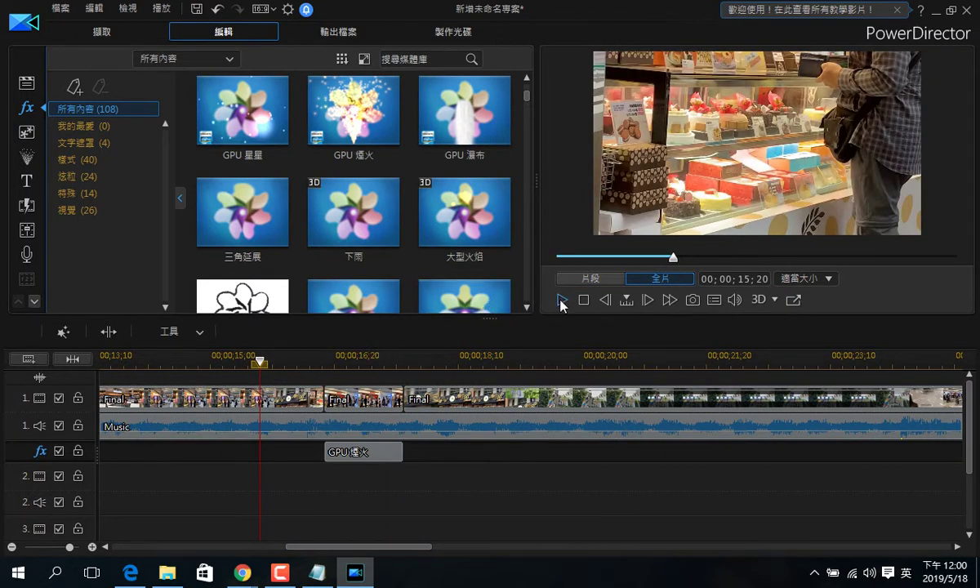
left_click(562, 301)
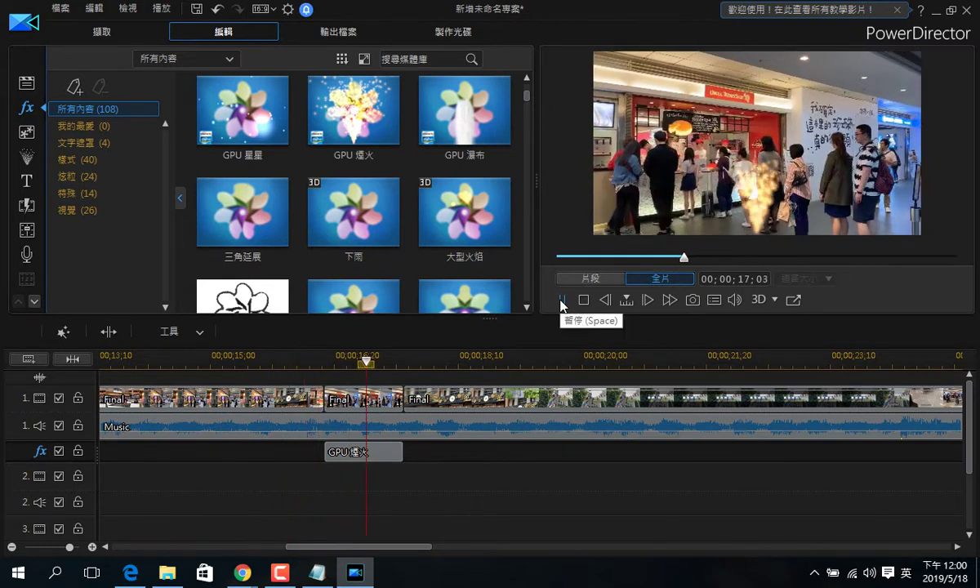
left_click(562, 301)
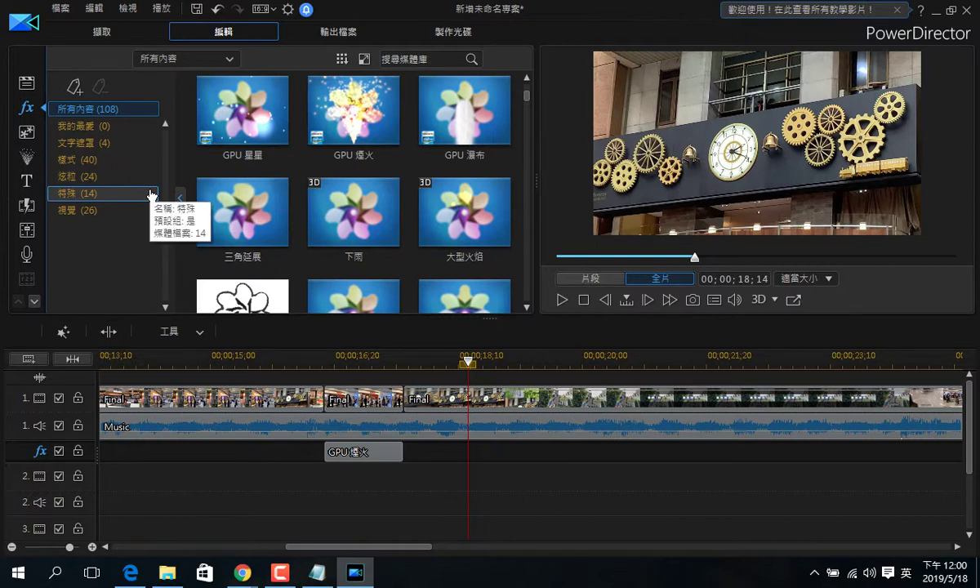
left_click(320, 360)
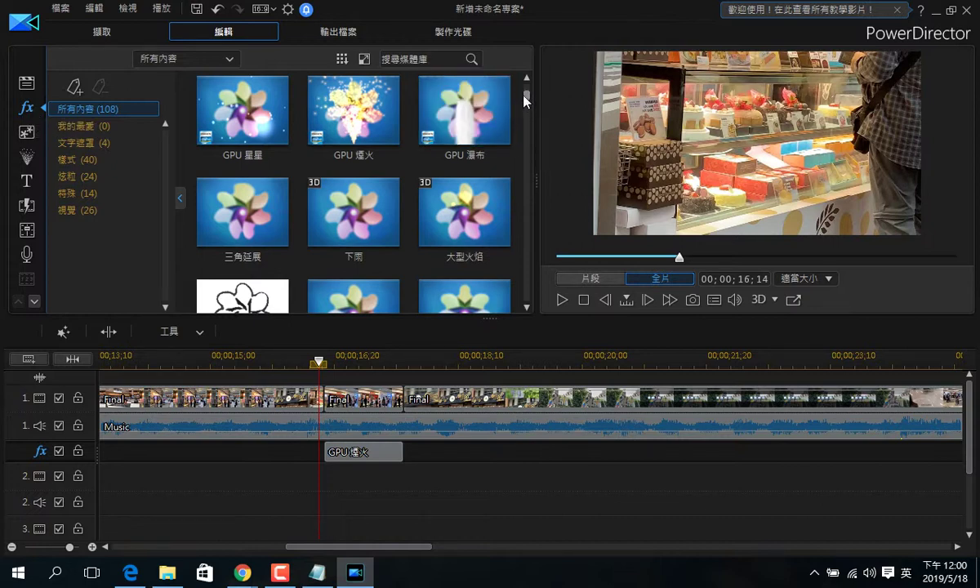
left_click_drag(527, 95, 528, 128)
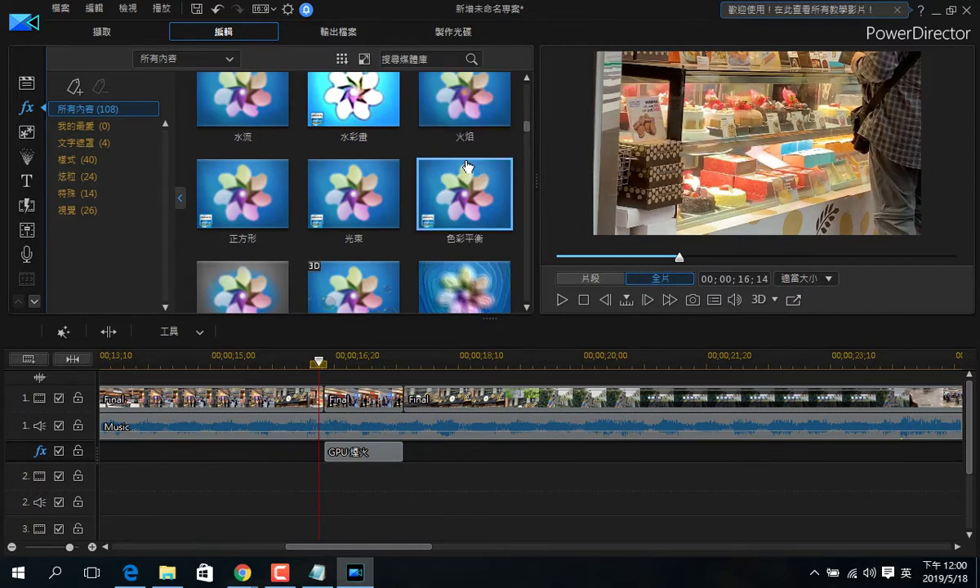
scroll(448, 186, "down", 2)
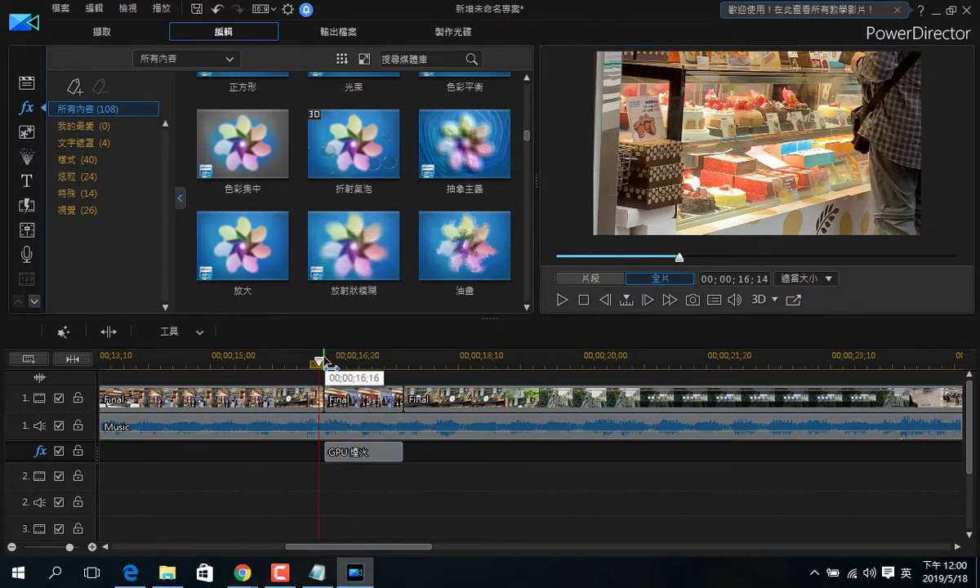
Add a subtitle starting at 00;00;15;25 in the subtitle room (字幕工房) with the text "better"
left_click_drag(319, 365, 272, 374)
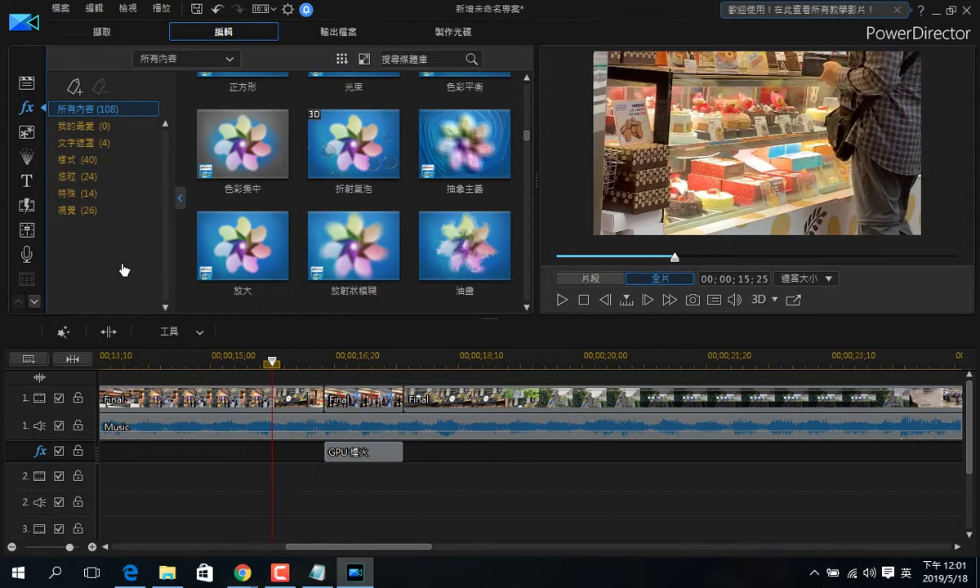
left_click(37, 302)
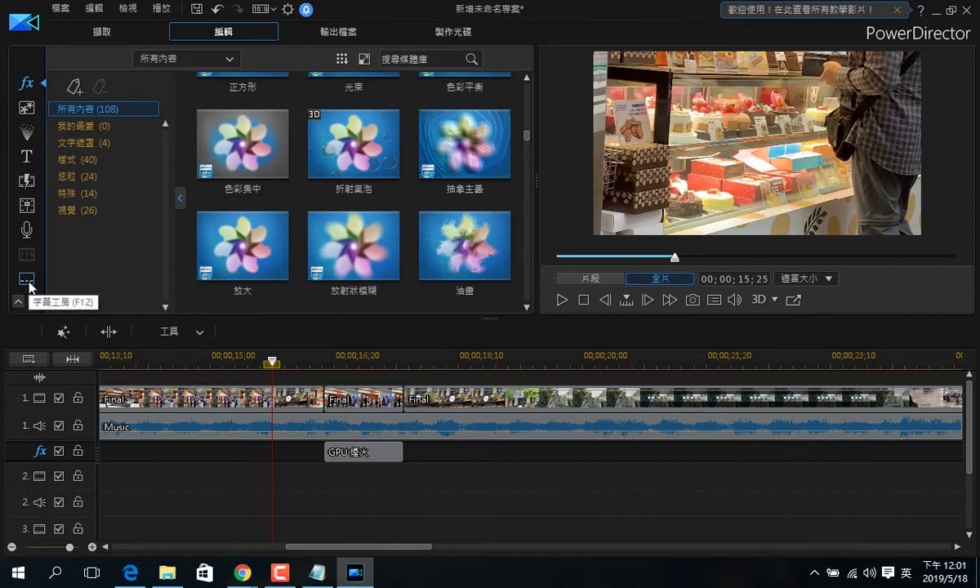
left_click(27, 280)
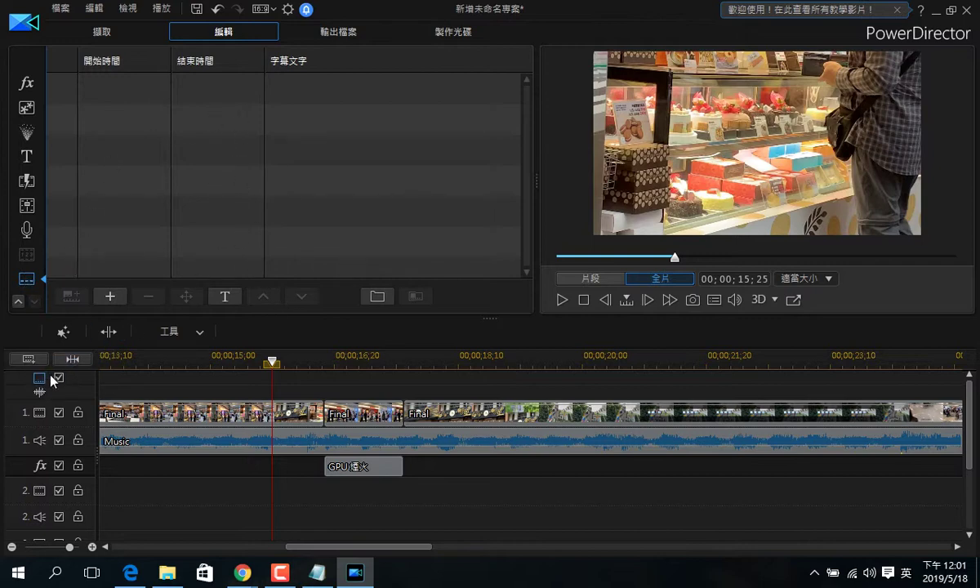
left_click(112, 299)
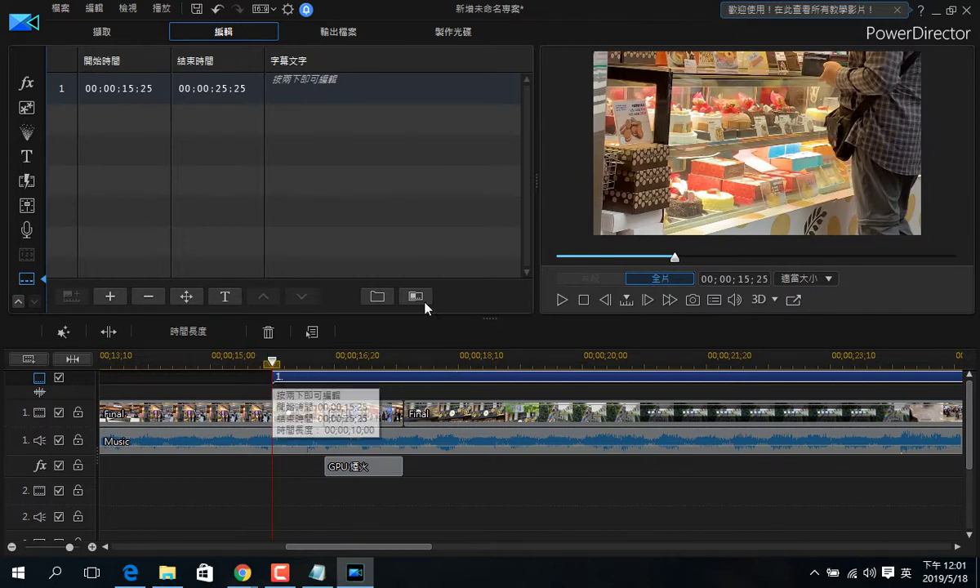
double_click(294, 86)
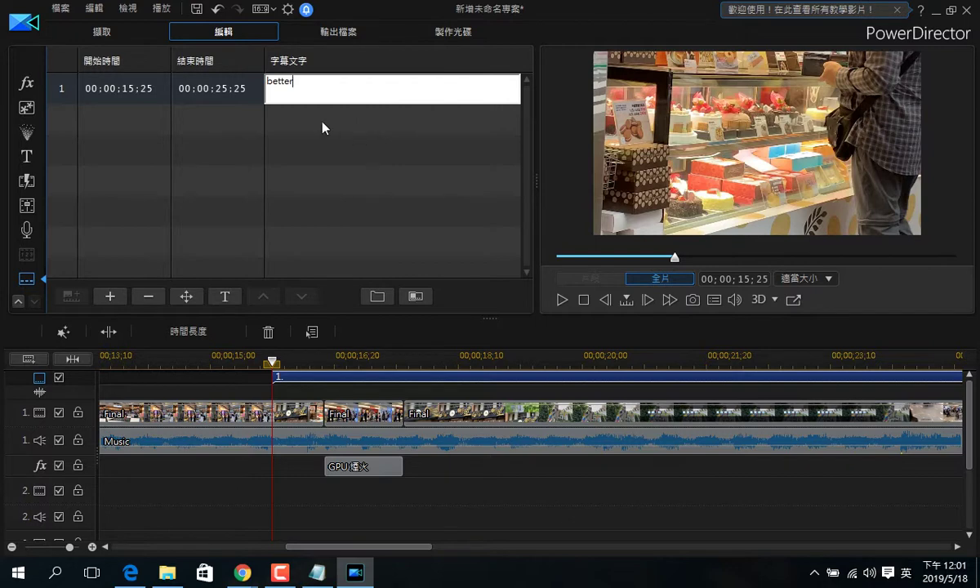
left_click(326, 152)
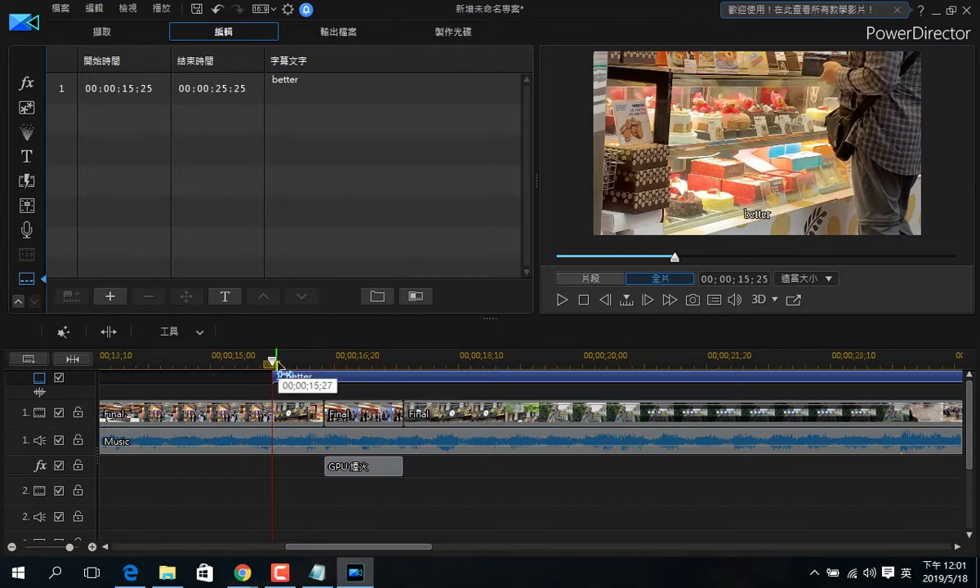
Shorten the "better" subtitle so that it ends at 00;00;17;18, level with the end of the GPU 煙火 effect
left_click_drag(275, 362, 409, 369)
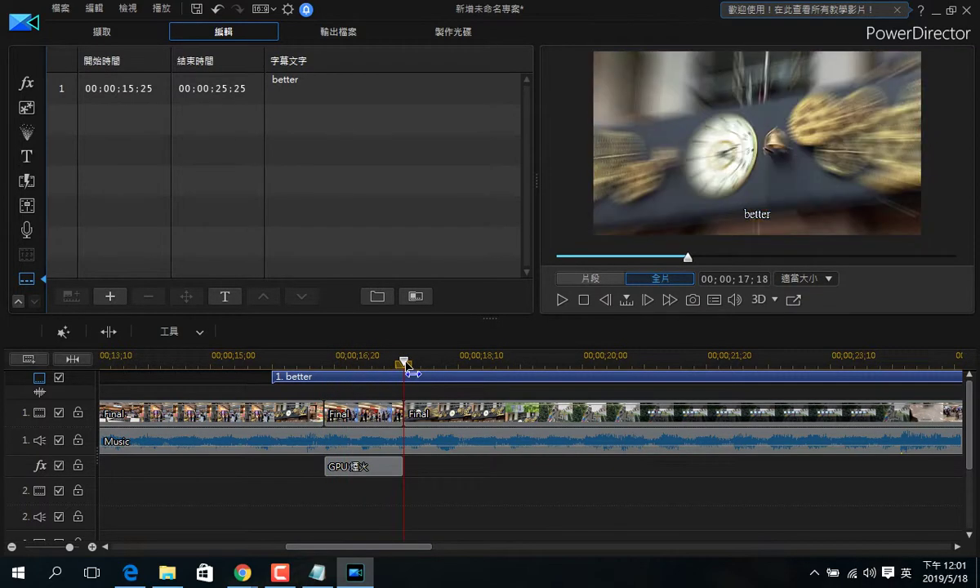
left_click(408, 376)
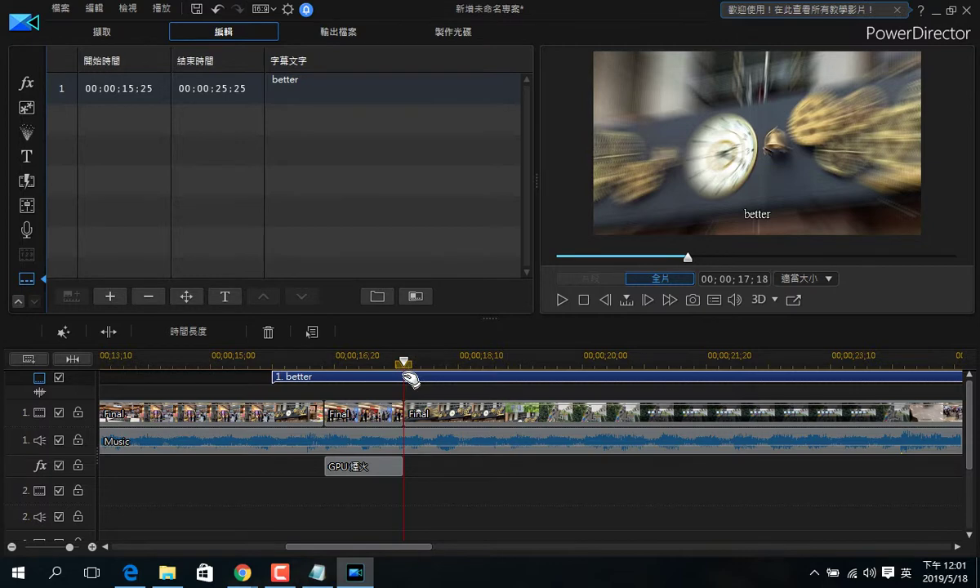
right_click(408, 378)
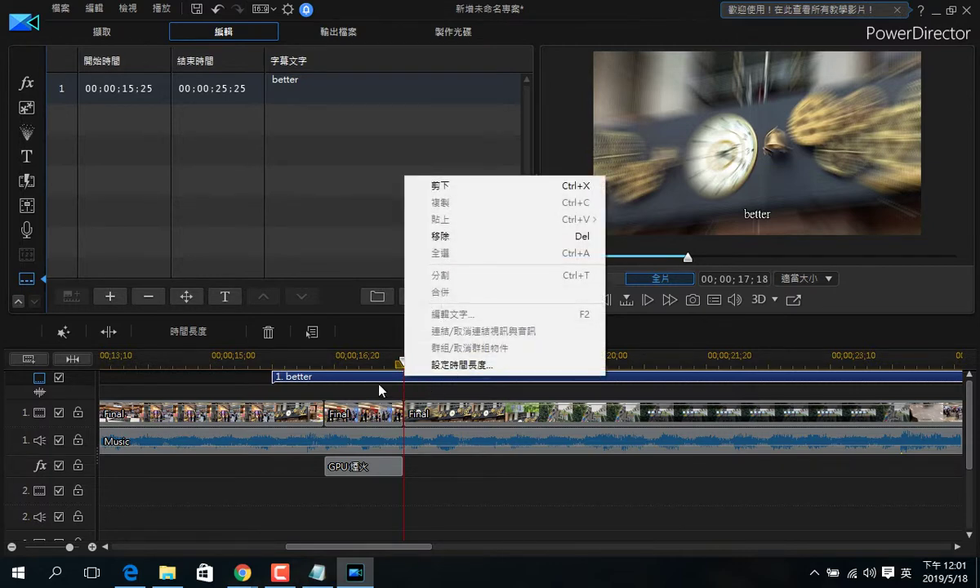
key("Escape")
left_click_drag(597, 355, 451, 355)
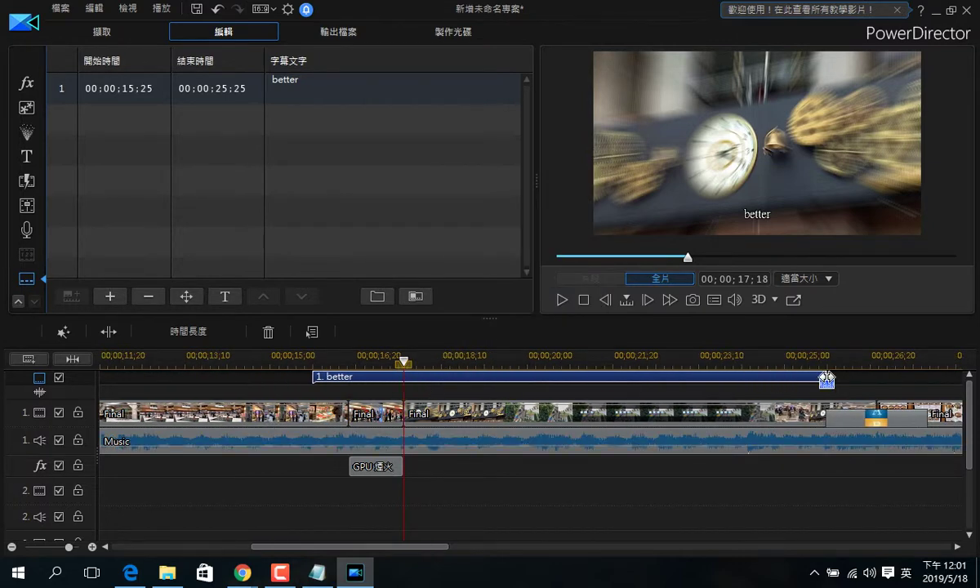
left_click_drag(827, 379, 404, 377)
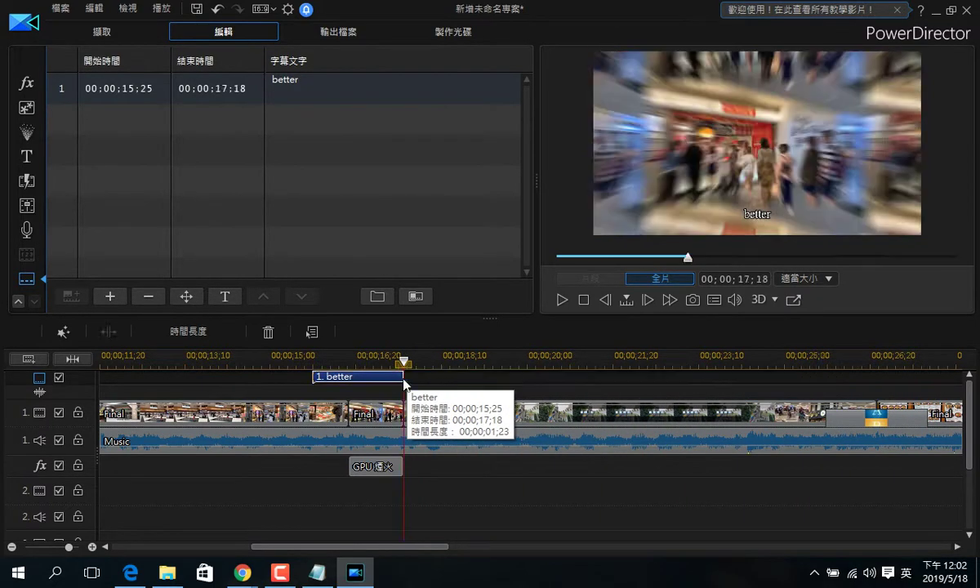
Play back the subtitled firework section from 00;00;15;15 to about 00;00;18;16
left_click(328, 362)
left_click_drag(314, 375, 297, 366)
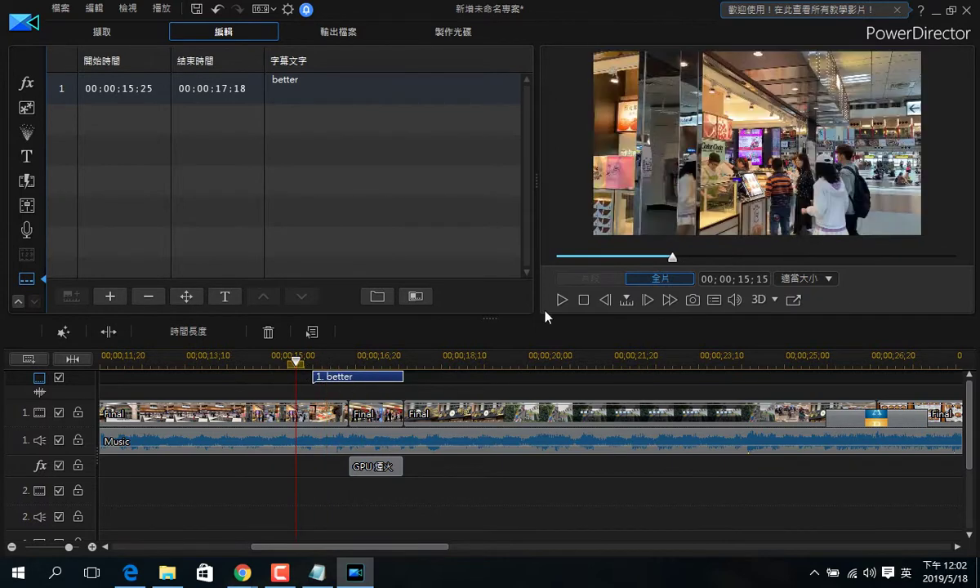
left_click(569, 301)
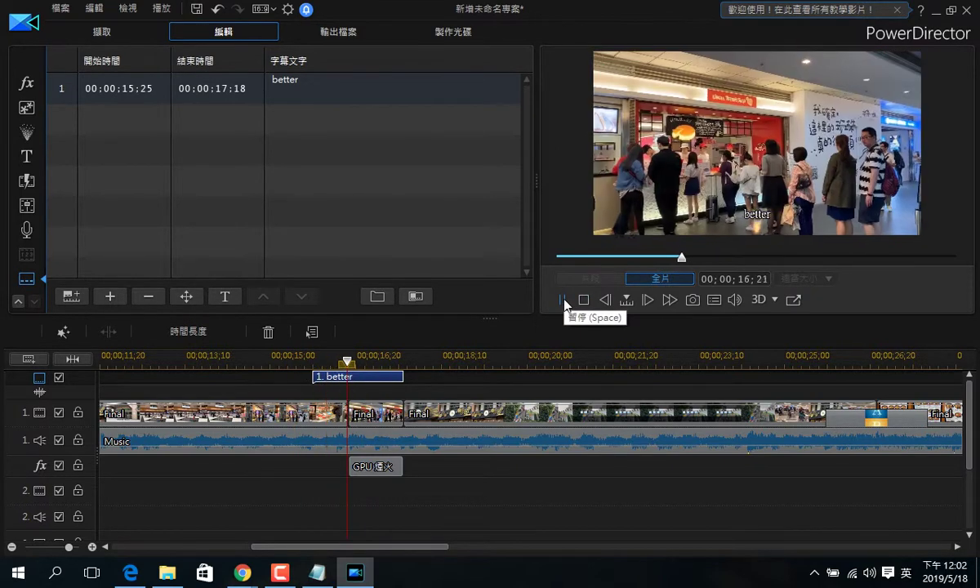
left_click(565, 302)
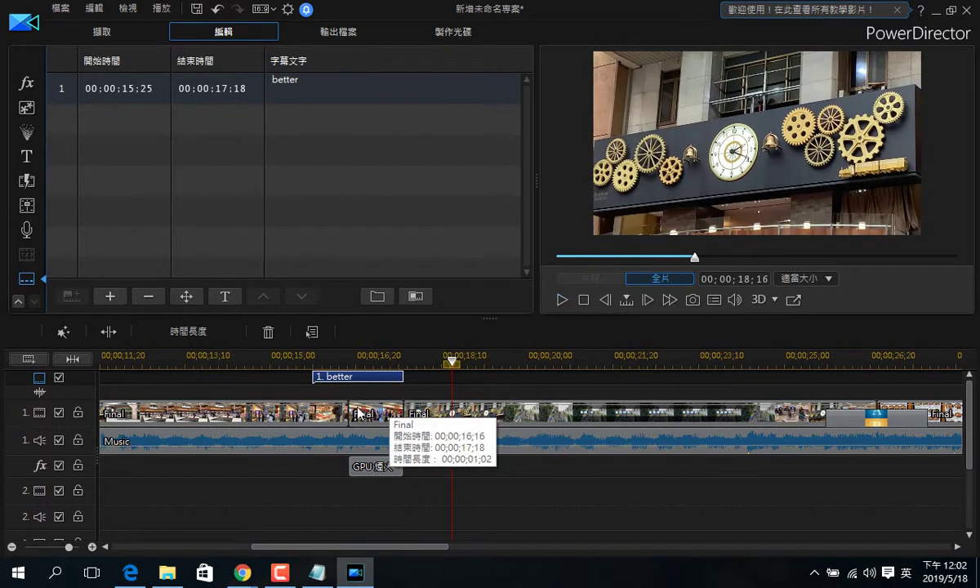
Turn on the shadow (陰影) in the character settings (字元) of the "better" subtitle, keeping the white text colour
left_click(362, 363)
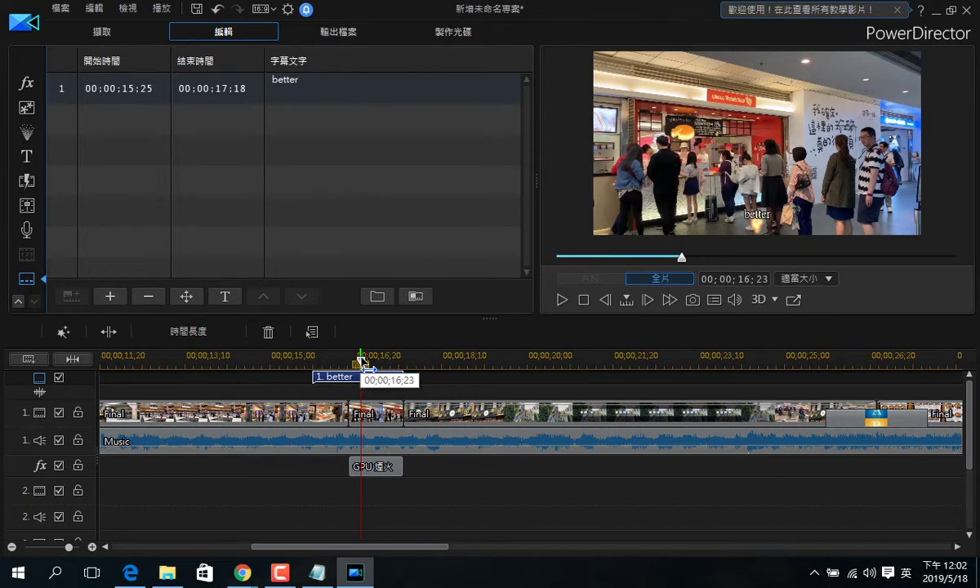
left_click(365, 382)
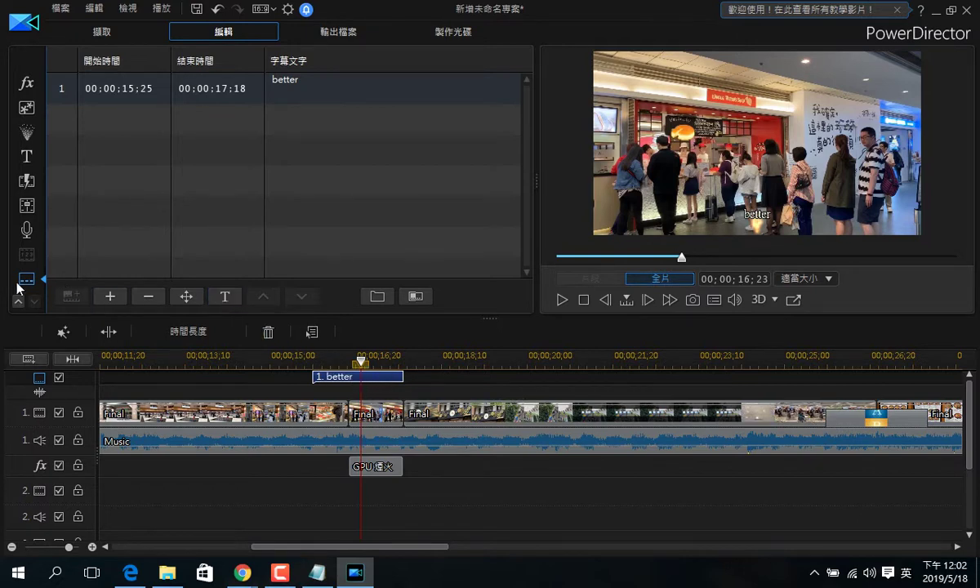
left_click(223, 297)
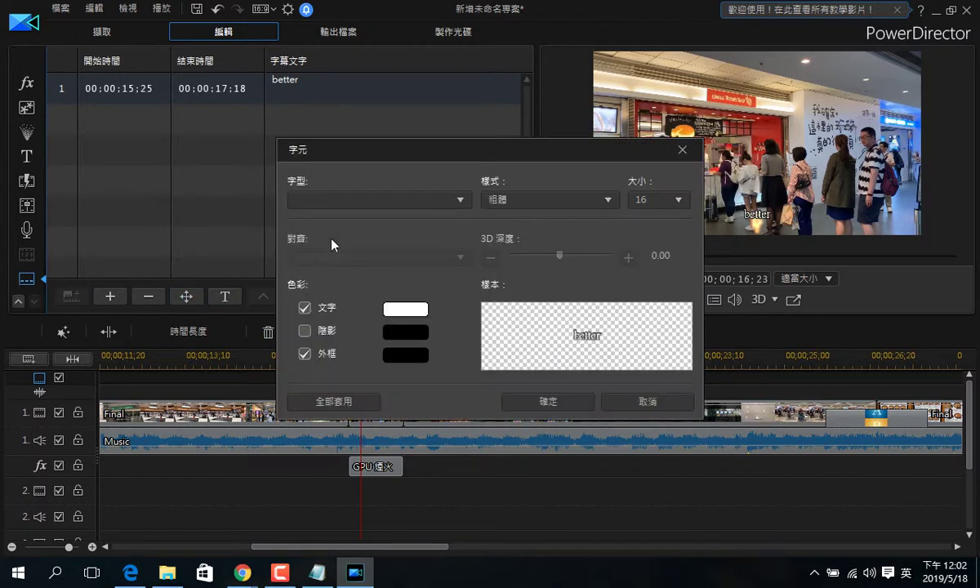
left_click(514, 199)
left_click(521, 251)
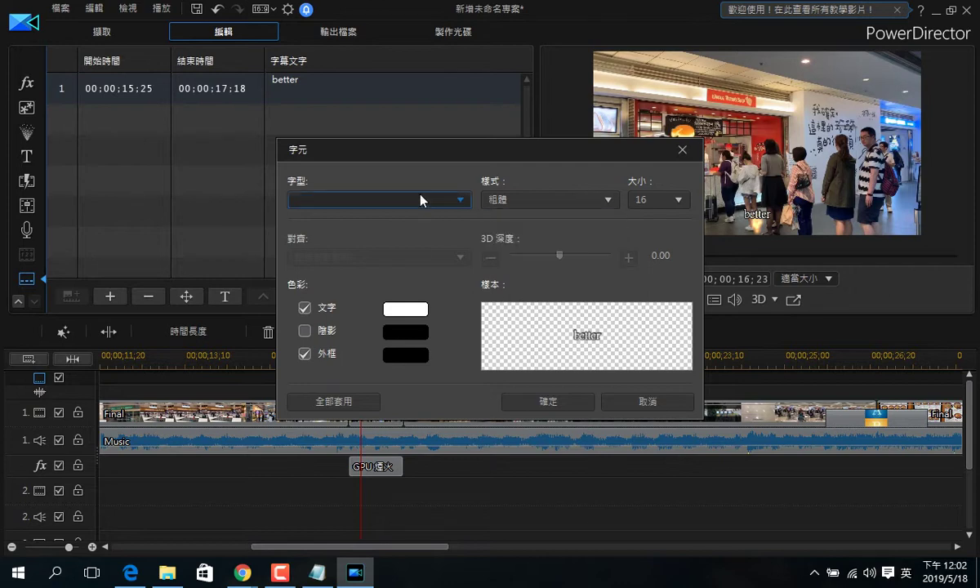
left_click(417, 200)
left_click(400, 211)
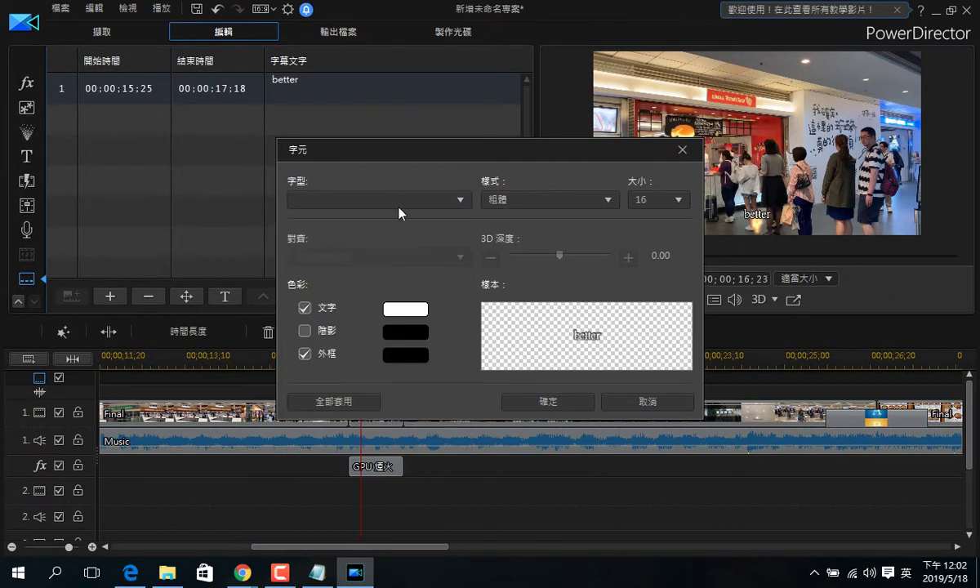
left_click(387, 309)
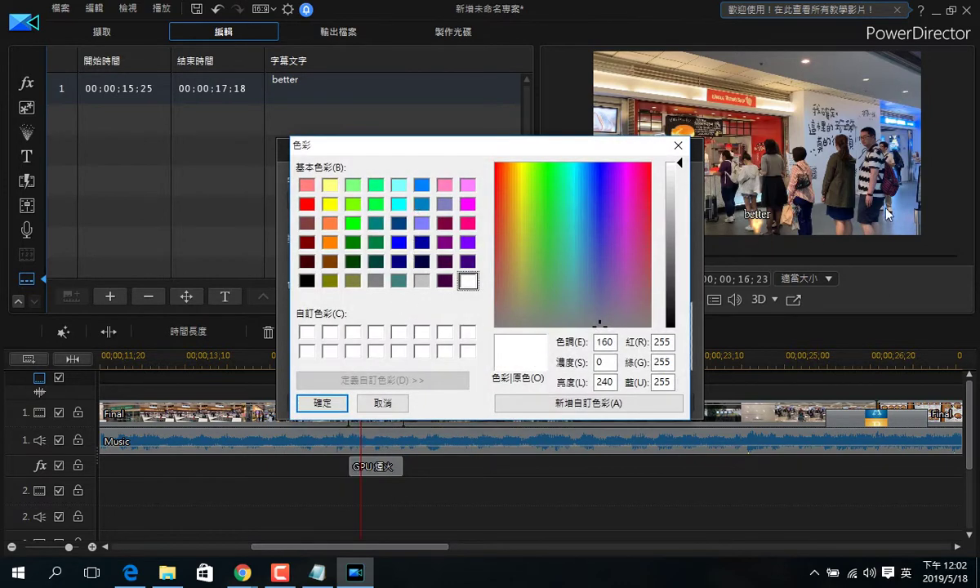
left_click(382, 404)
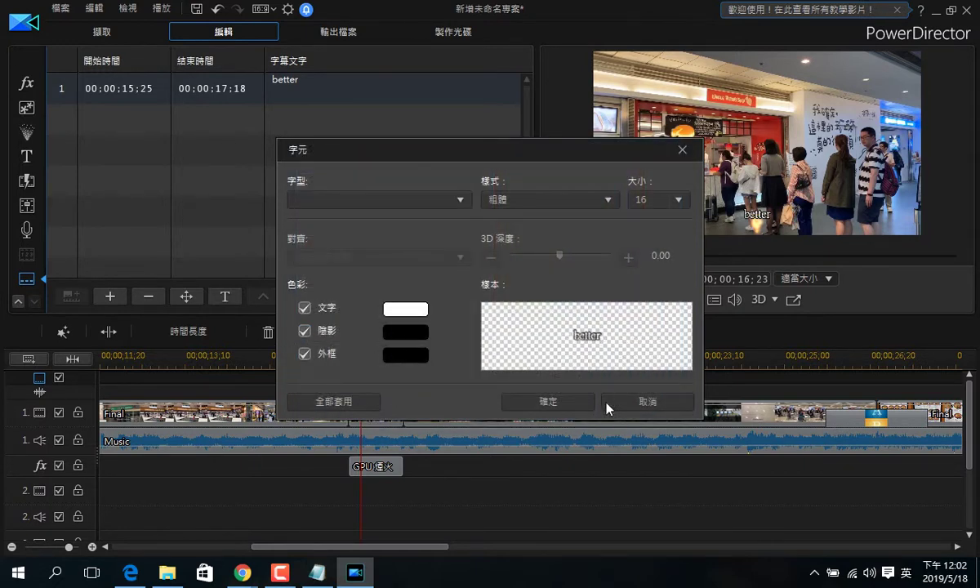
left_click(558, 400)
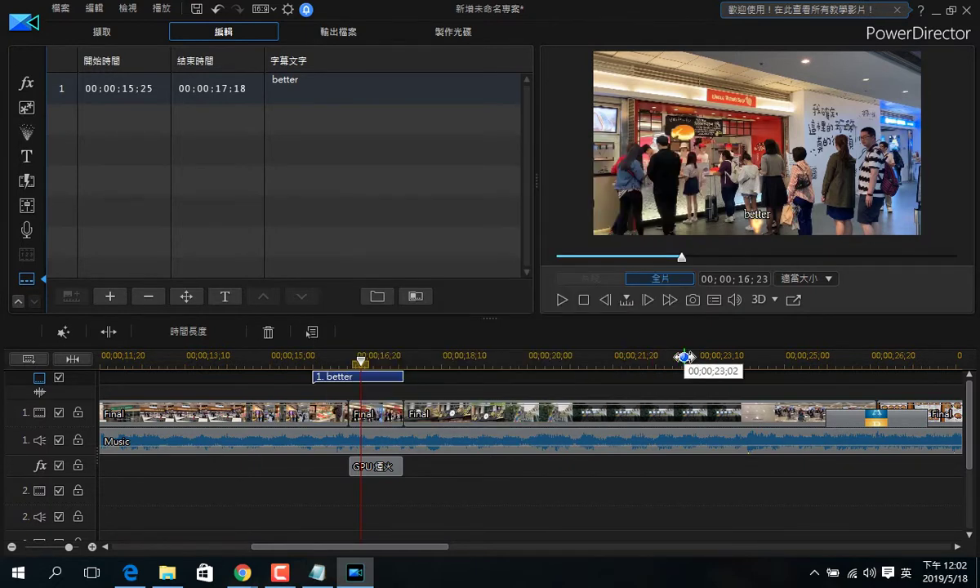
Set the video output to H.264 AVC in MP4 format with the MPEG-4 1280 x 720/30p (16 Mbps) quality profile
left_click_drag(658, 359, 244, 366)
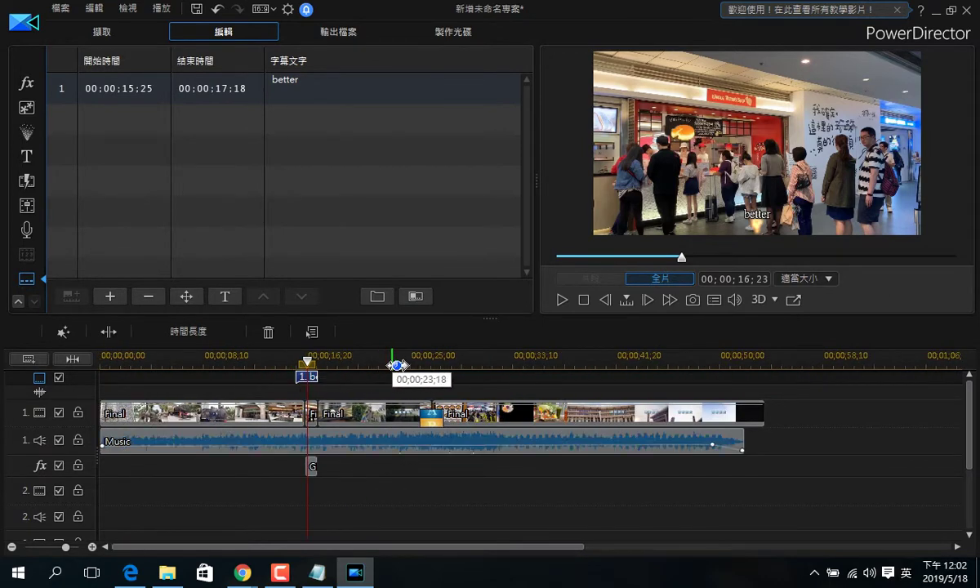
left_click_drag(544, 356, 623, 358)
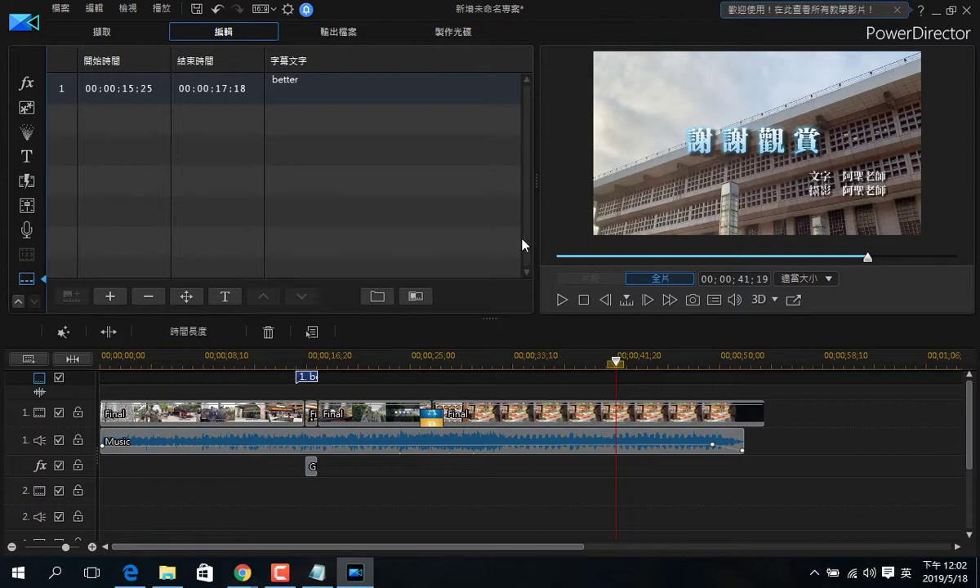
left_click(355, 40)
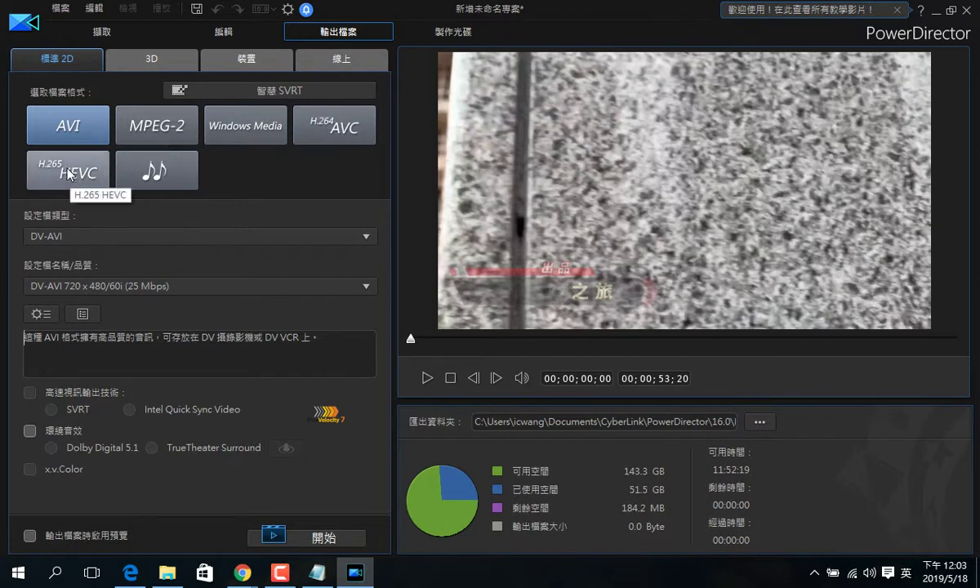
left_click(327, 130)
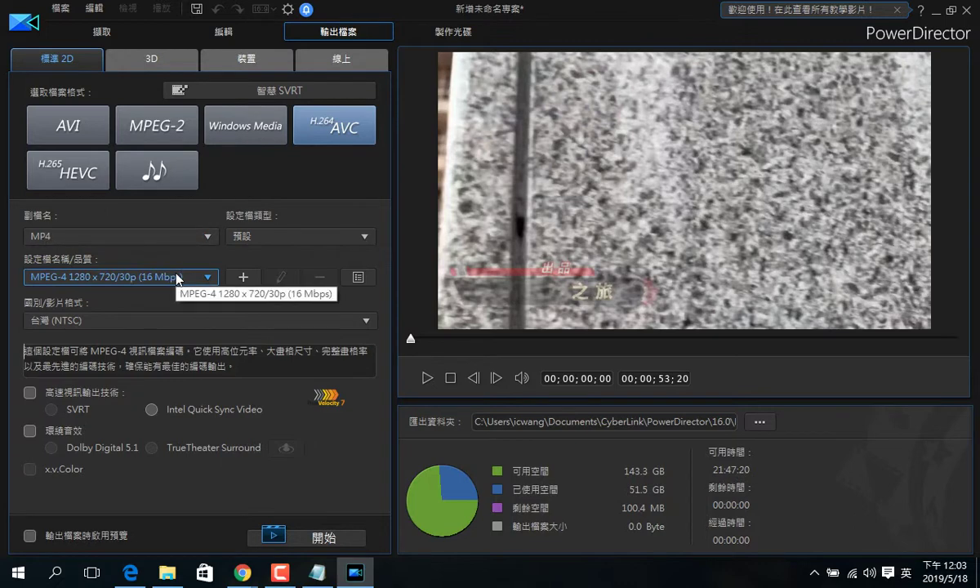
left_click(120, 279)
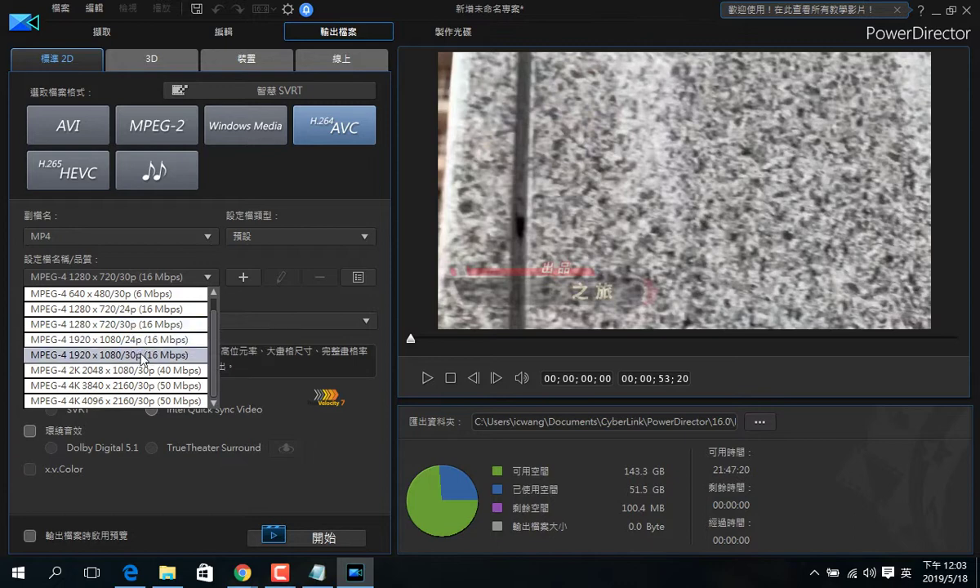
left_click(119, 329)
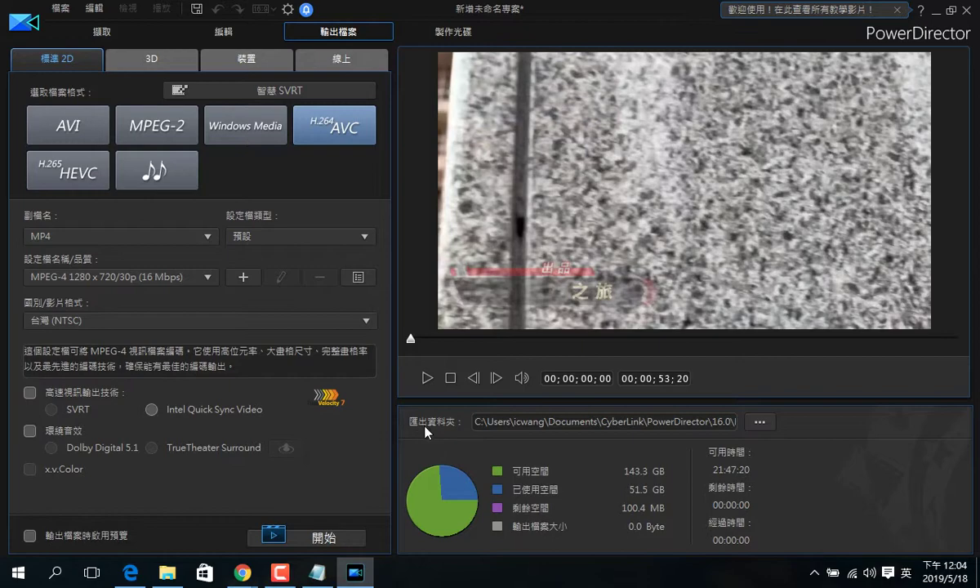
Set the export file to "Produce 1" in the T folder on the desktop and start producing the video
left_click(751, 424)
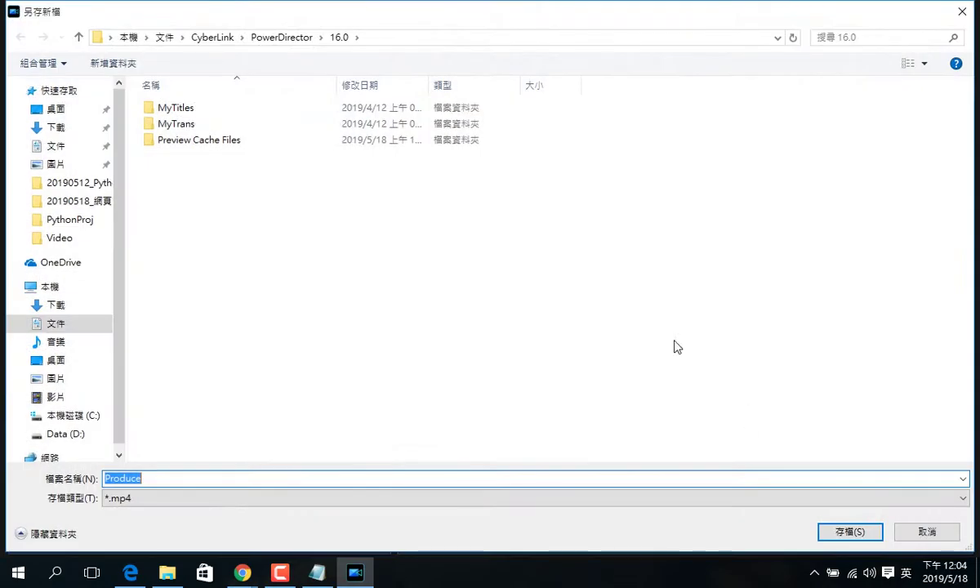
left_click(55, 113)
double_click(155, 124)
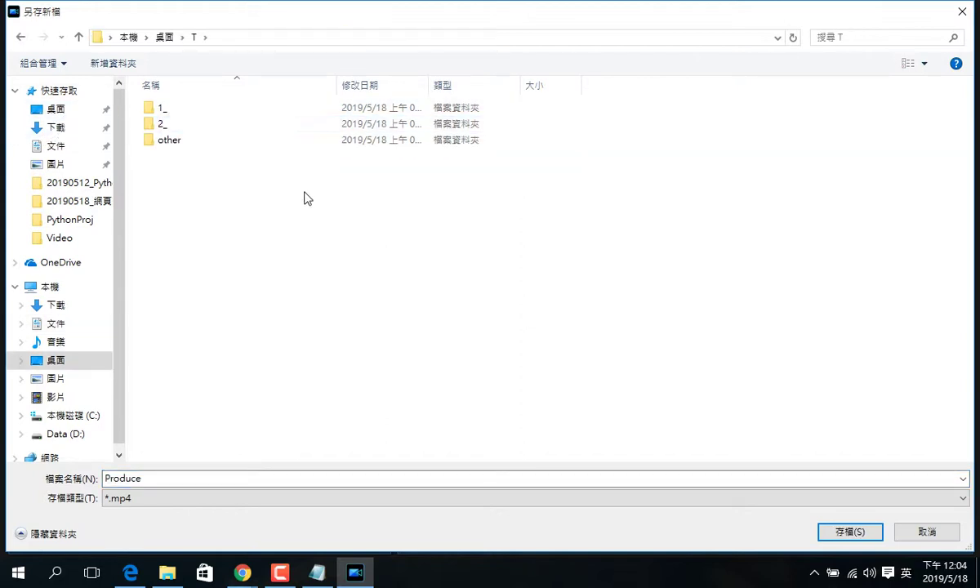
left_click(182, 479)
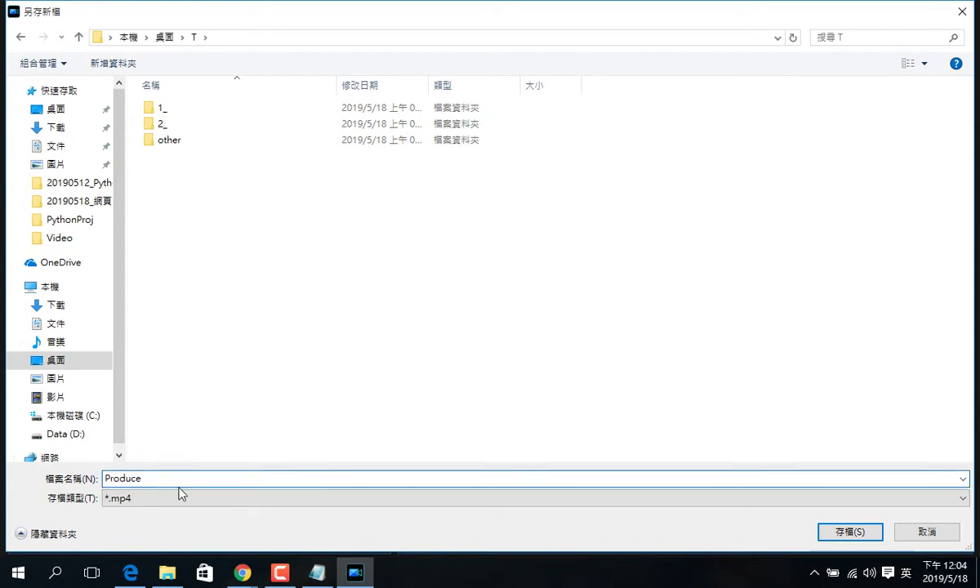
type("1")
left_click(825, 532)
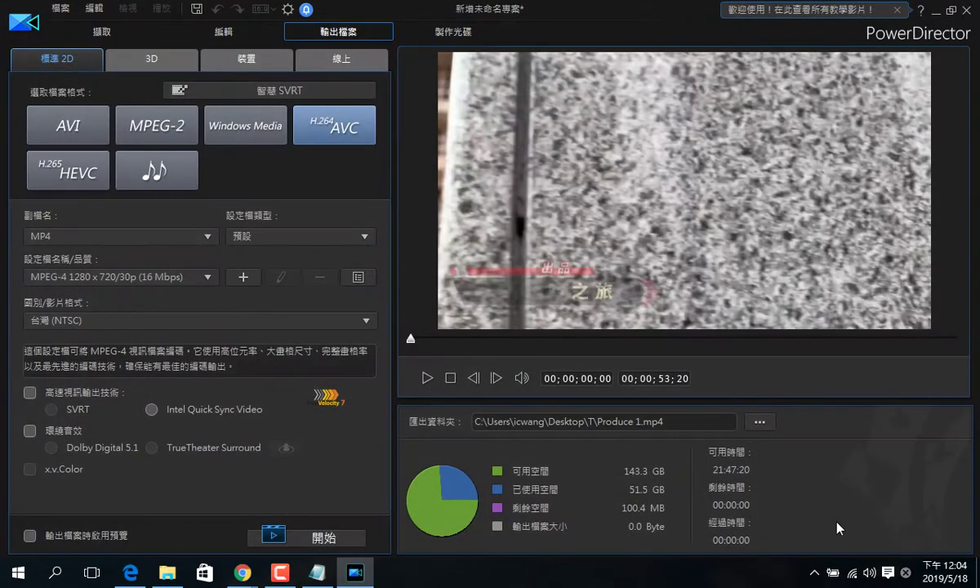
left_click(294, 539)
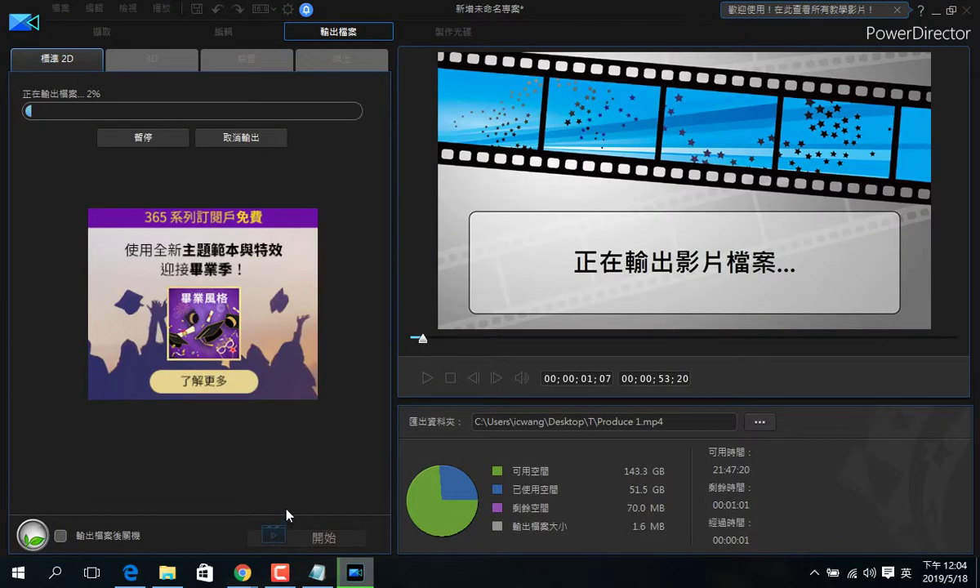